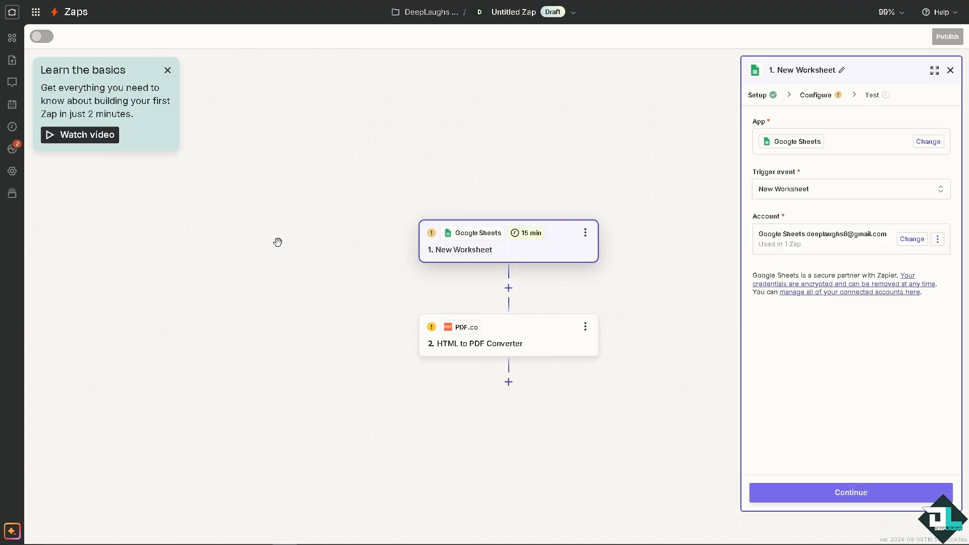
Rename the untitled Zap as "How to Convert Google Sheets to PDF using Zapier".
click(509, 16)
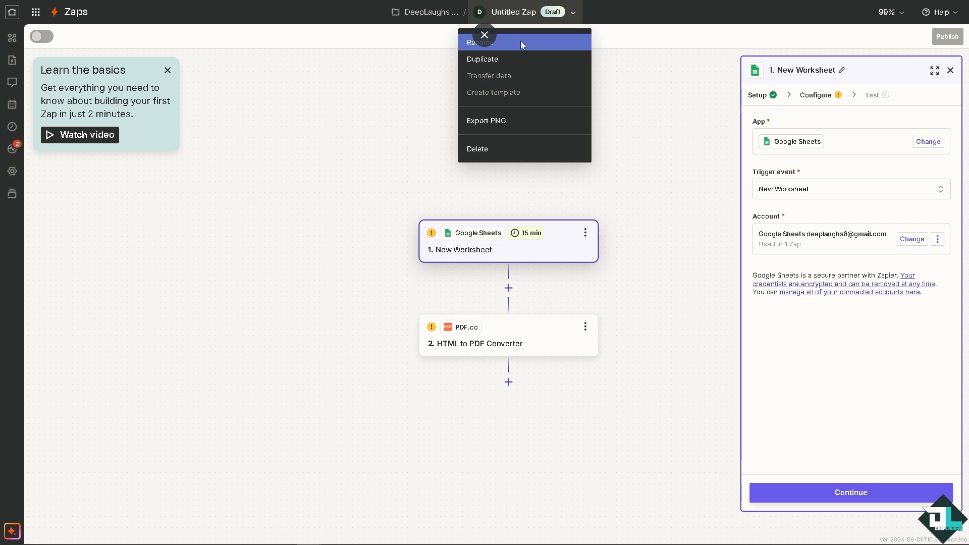
click(519, 41)
text(How to Convert Google Sheets to PDF using Zapier)
key(Return)
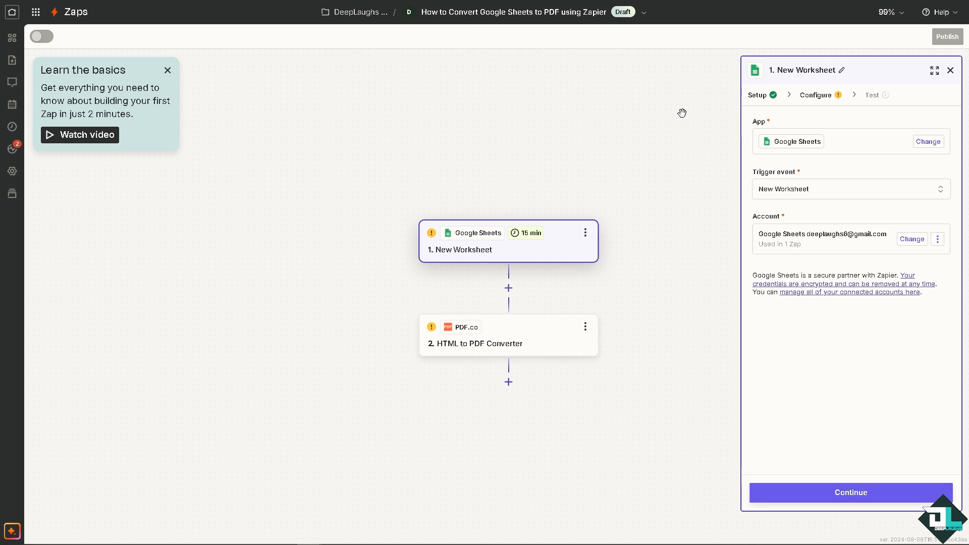
Change the Google Sheets trigger event to New Spreadsheet and continue to its configuration.
click(782, 194)
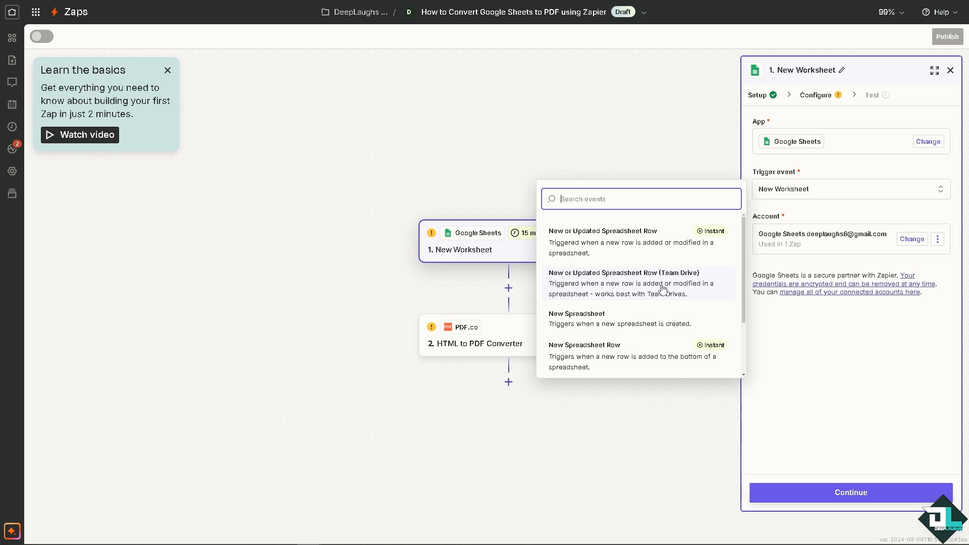
click(606, 326)
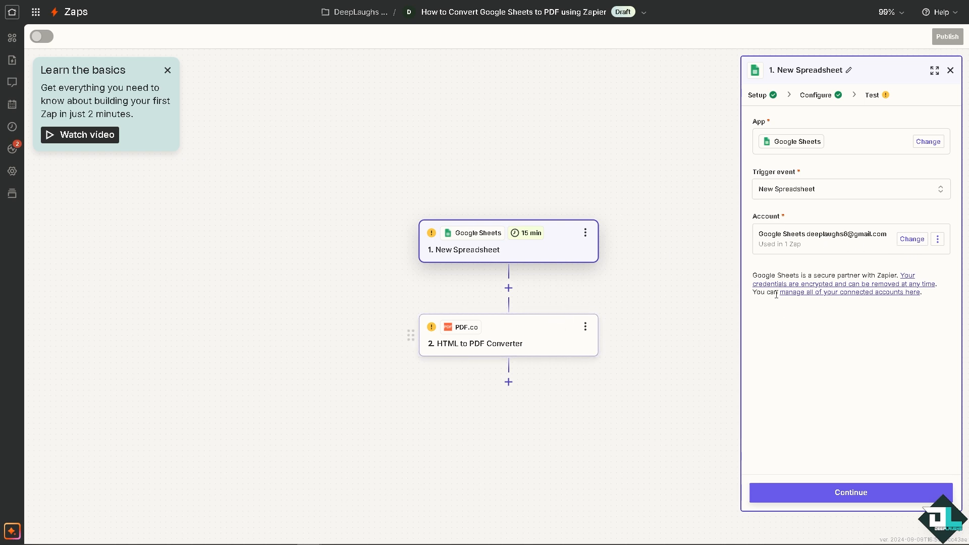
click(823, 498)
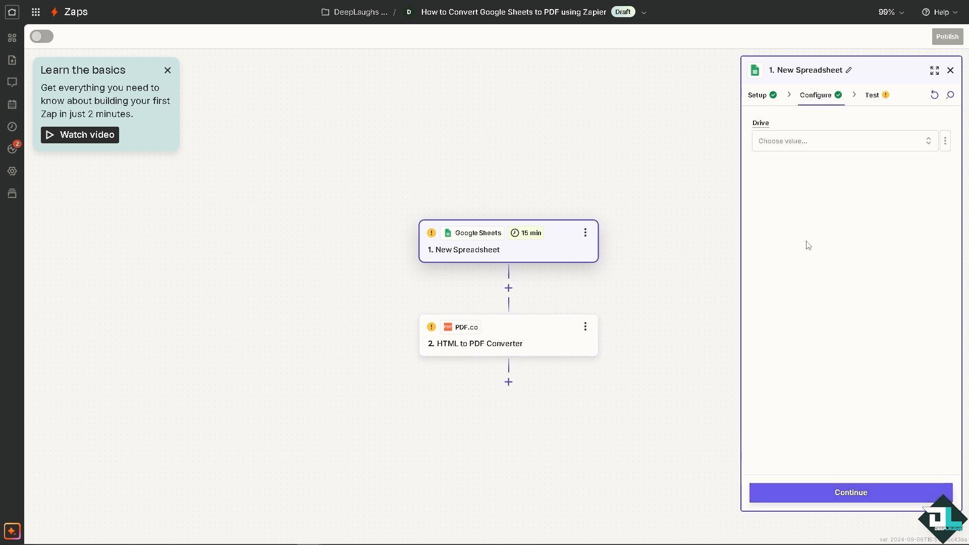
Set the trigger's drive to My Google Drive and continue to testing.
click(799, 147)
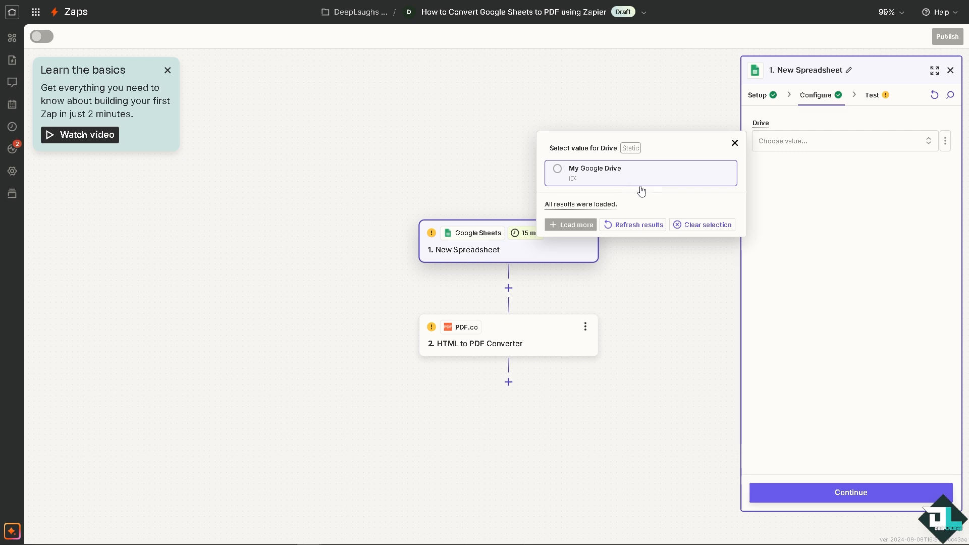
click(587, 172)
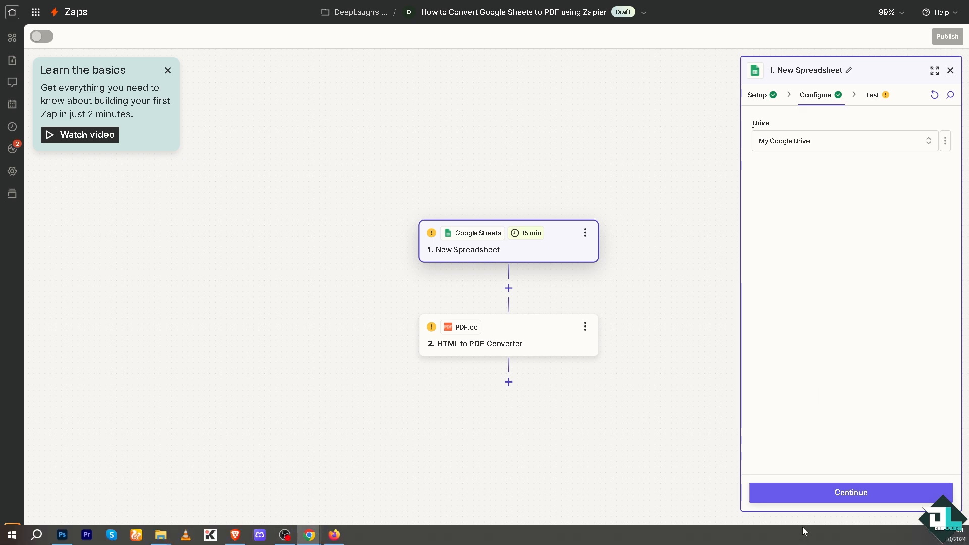
click(803, 499)
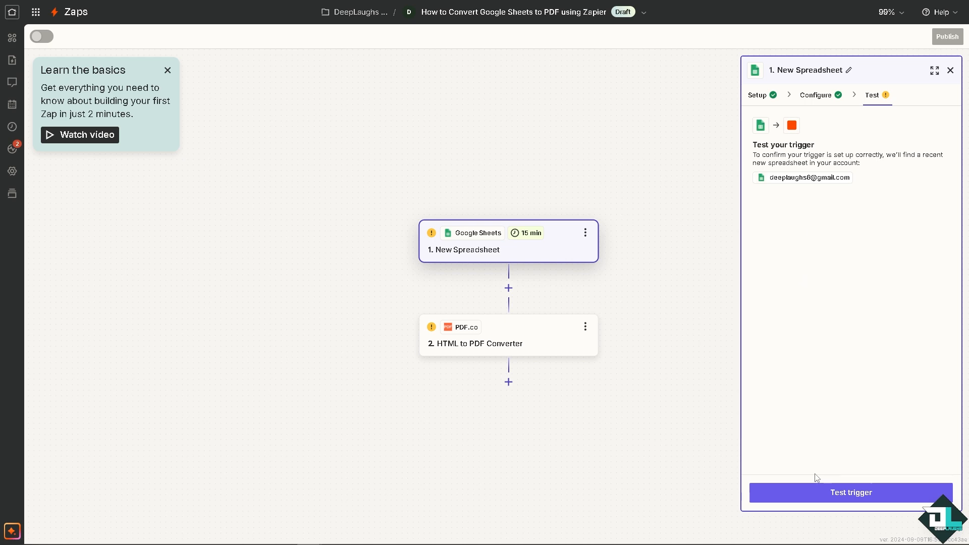
Test the trigger and continue with the New Spreadsheet A record.
click(811, 494)
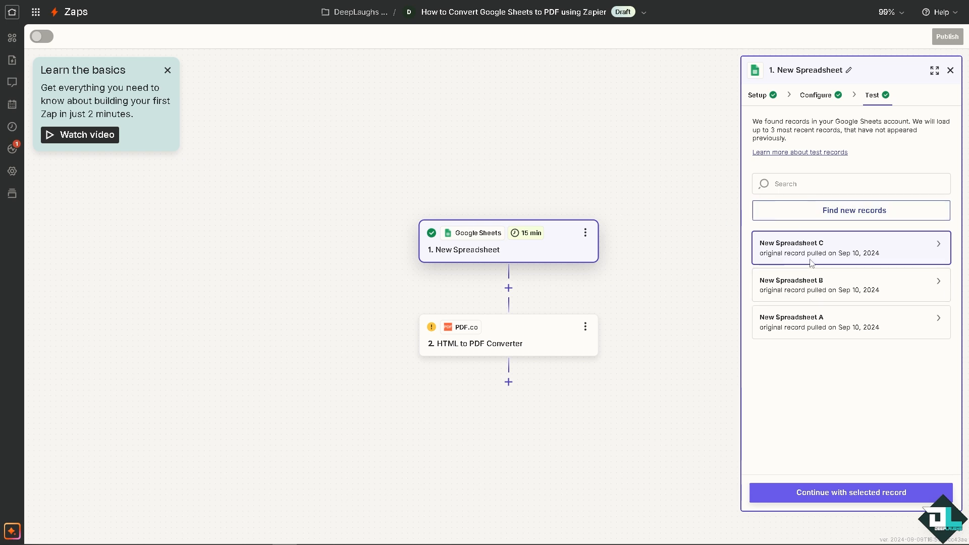
click(823, 331)
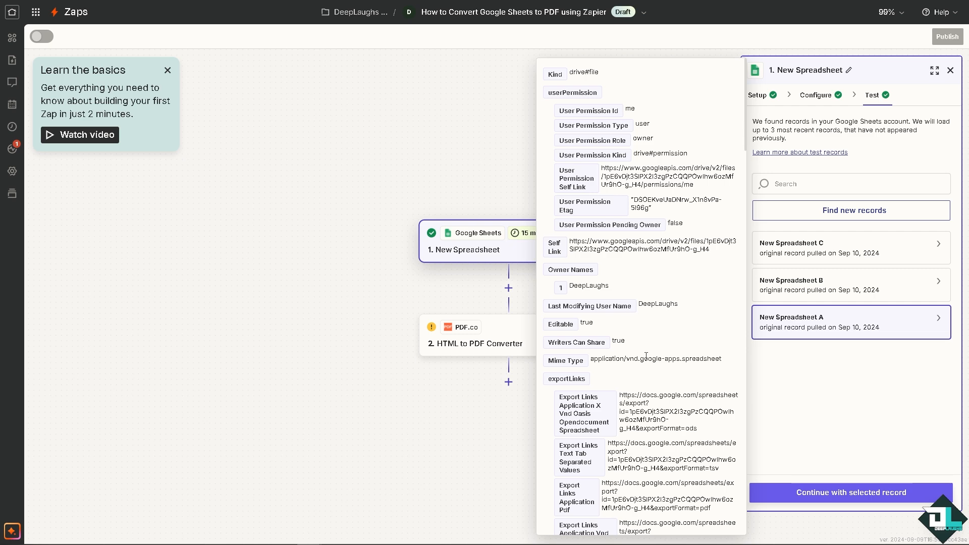
scroll(646, 356, down, 1)
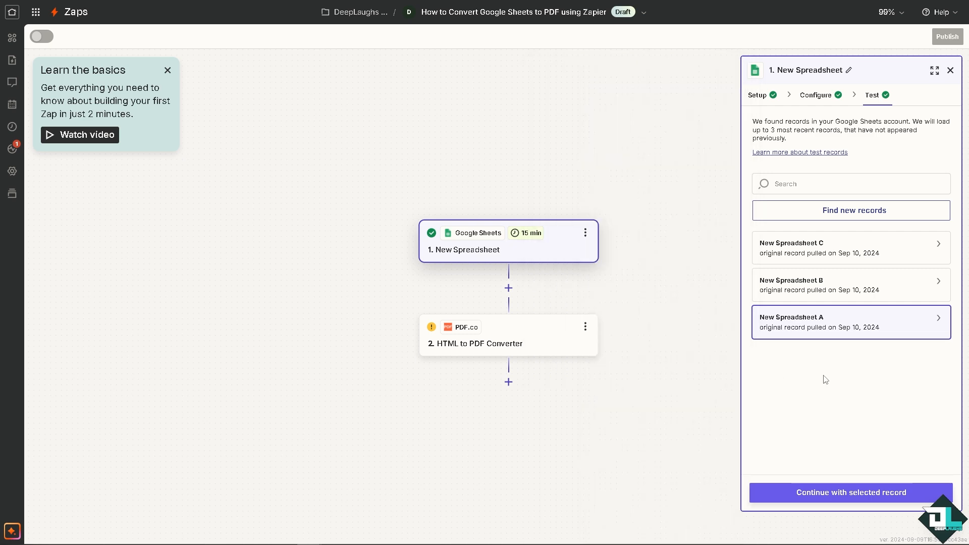
click(842, 499)
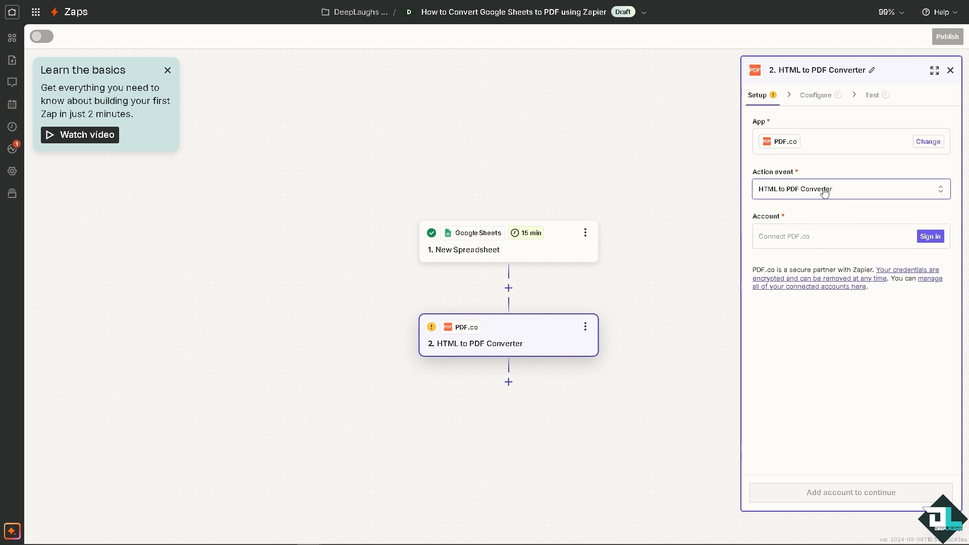
Look through the available action events for the PDF.co step, then close the list without choosing another.
click(818, 194)
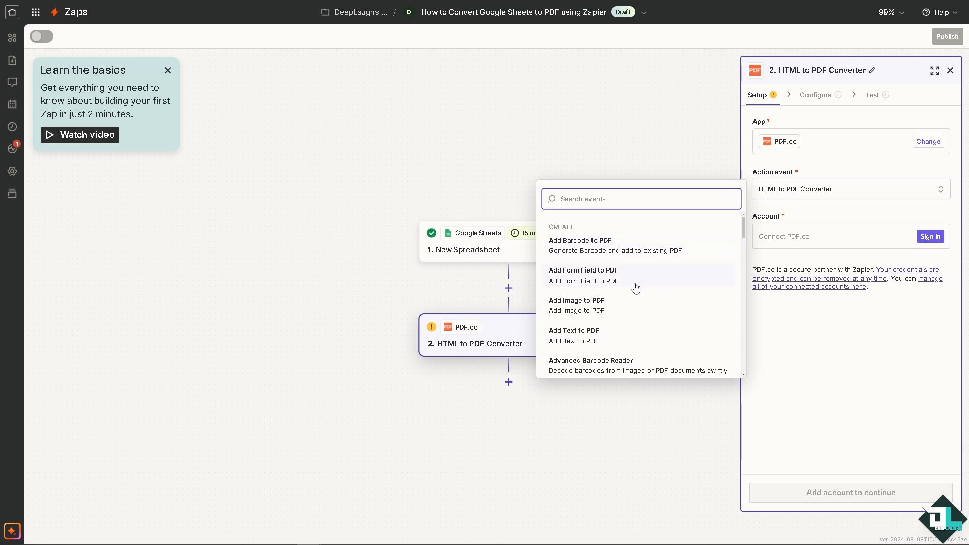
scroll(636, 288, down, 1)
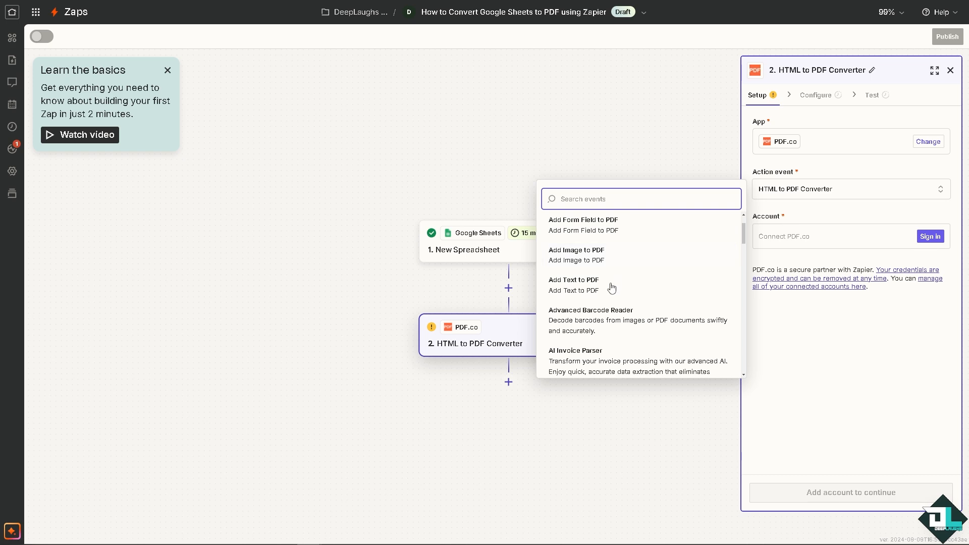
scroll(611, 302, down, 2)
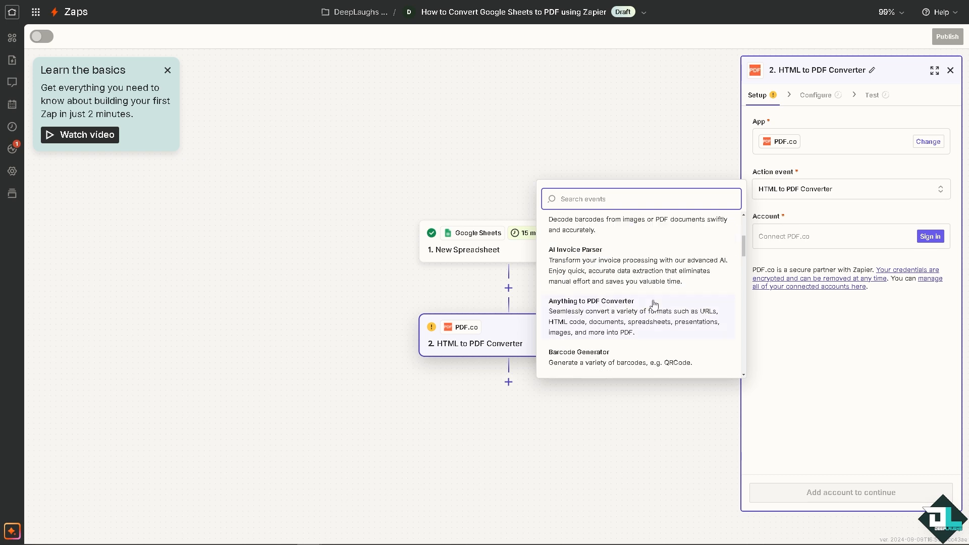
scroll(654, 304, down, 4)
scroll(637, 299, up, 1)
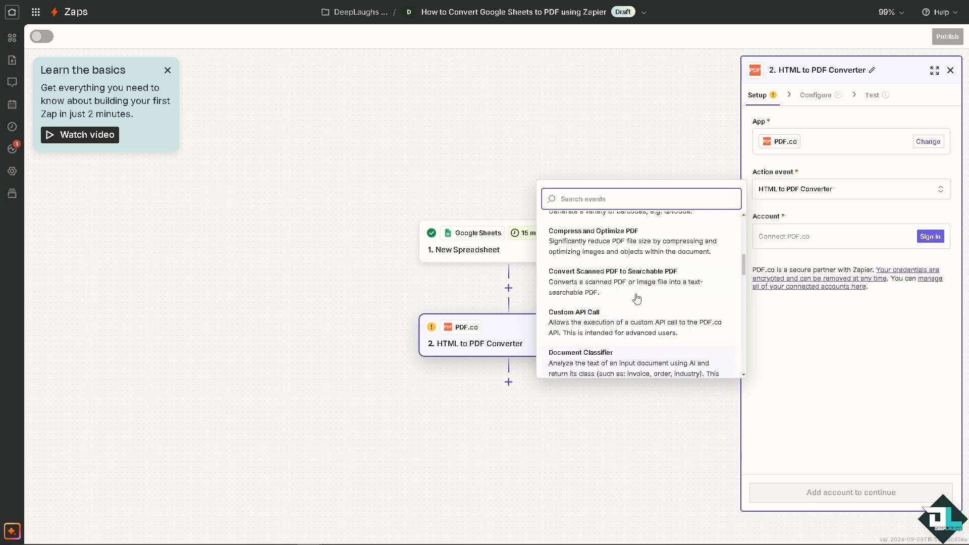
scroll(637, 298, up, 2)
scroll(572, 290, up, 3)
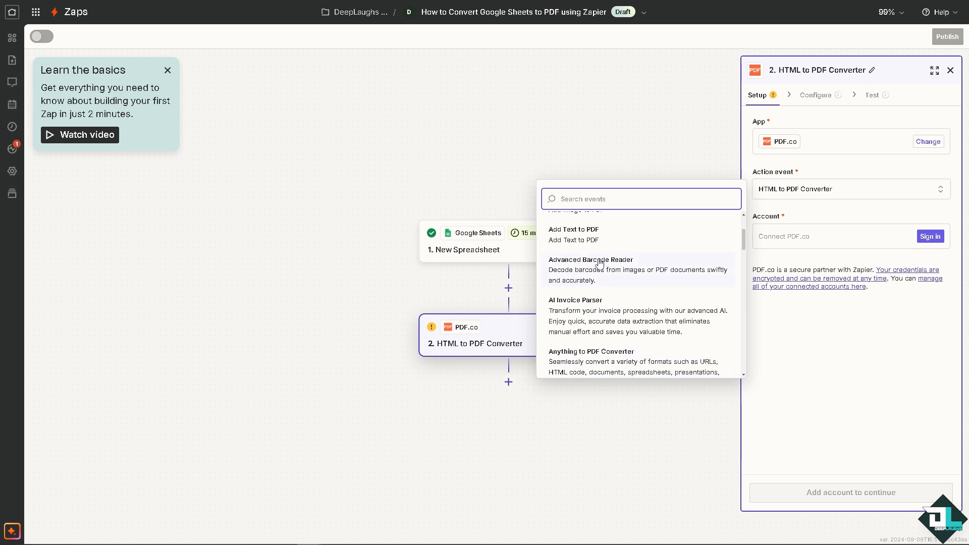
scroll(601, 265, up, 3)
scroll(626, 275, down, 3)
scroll(656, 284, down, 2)
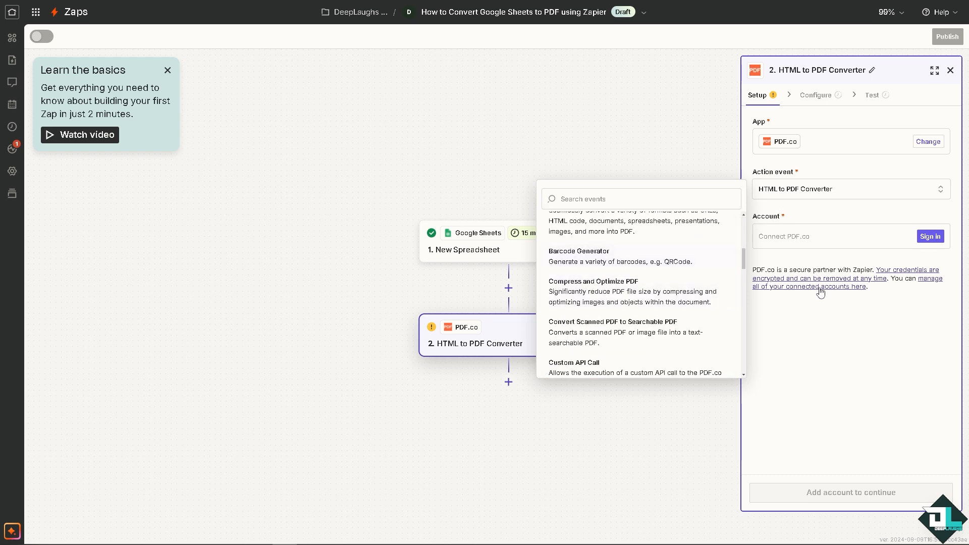
click(846, 357)
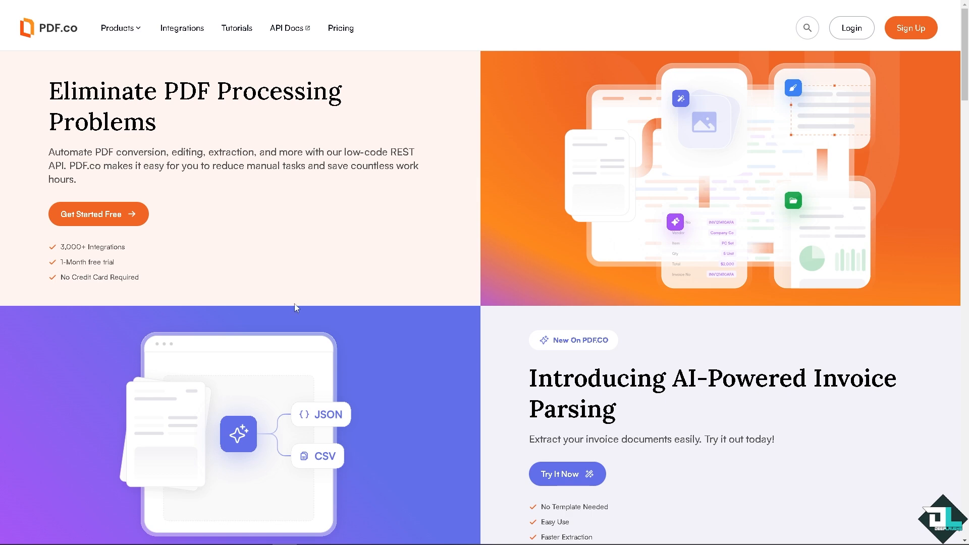
Examine the PDF.co website's home page and its Zapier integration page, and follow the link to PDF.co on Zapier.
scroll(285, 319, down, 2)
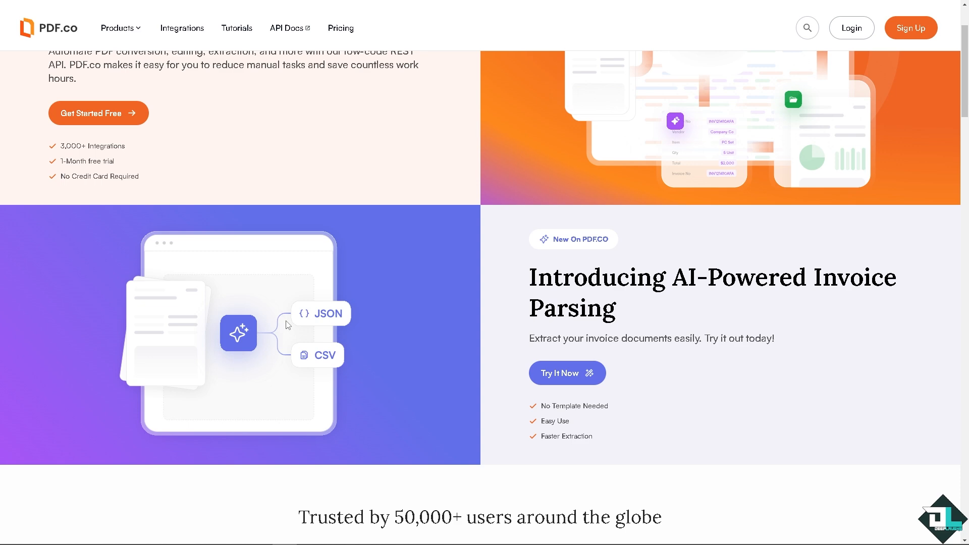
scroll(273, 323, down, 8)
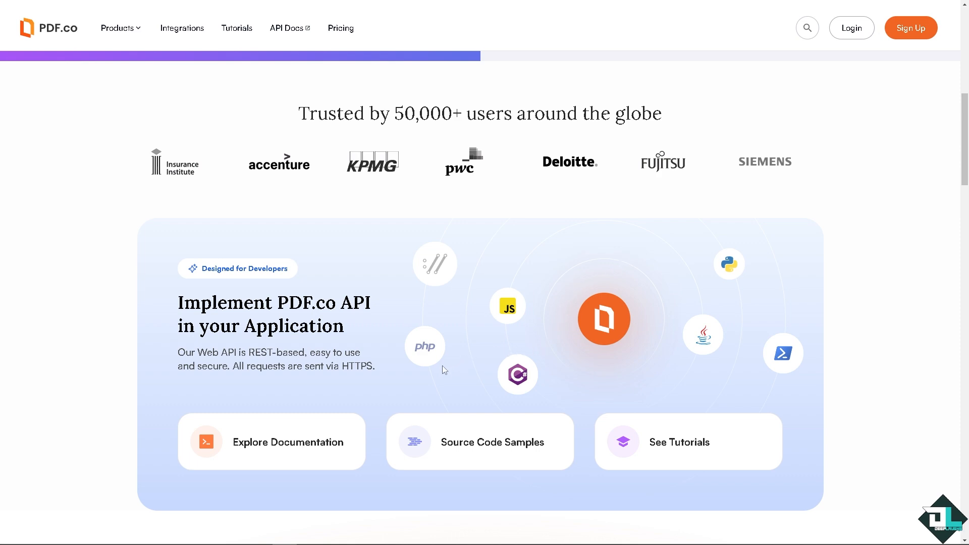
scroll(376, 404, down, 7)
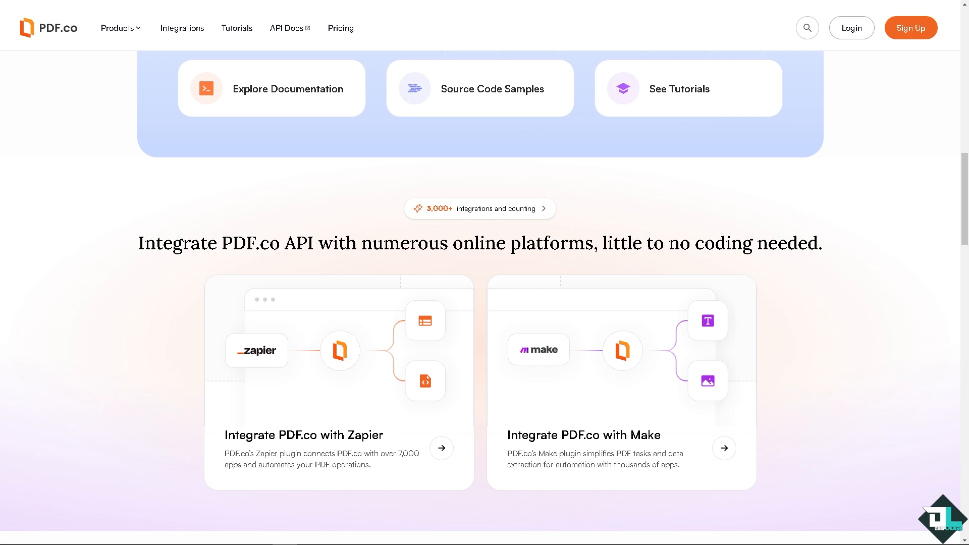
scroll(307, 399, down, 1)
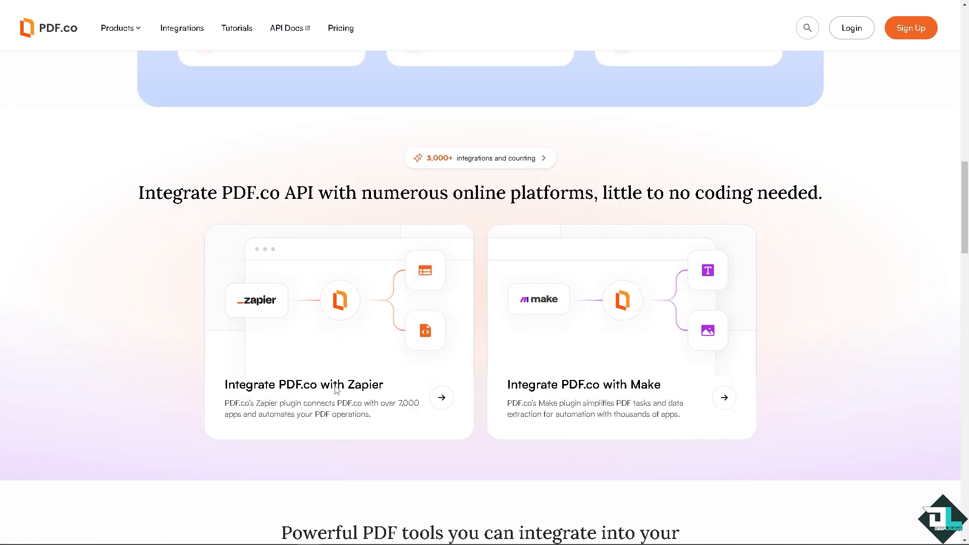
click(336, 389)
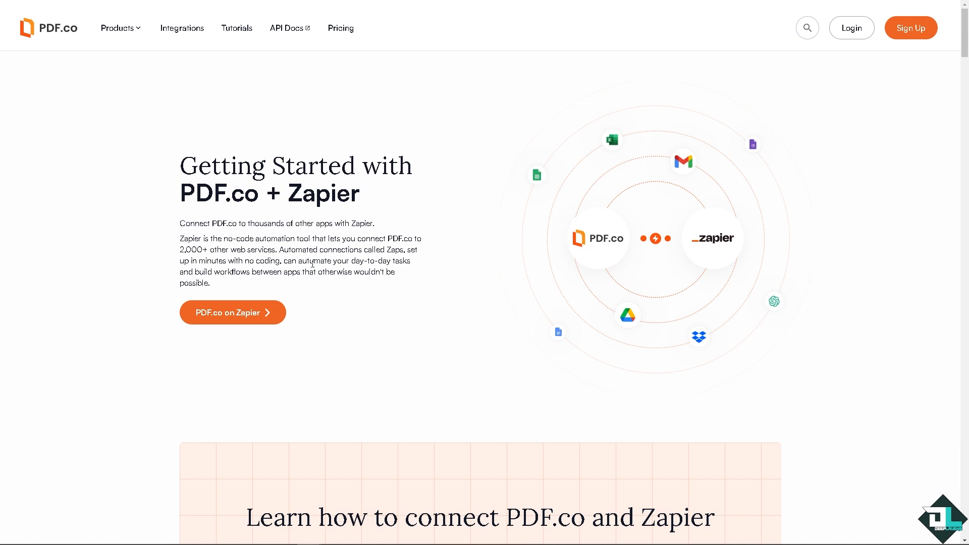
click(238, 313)
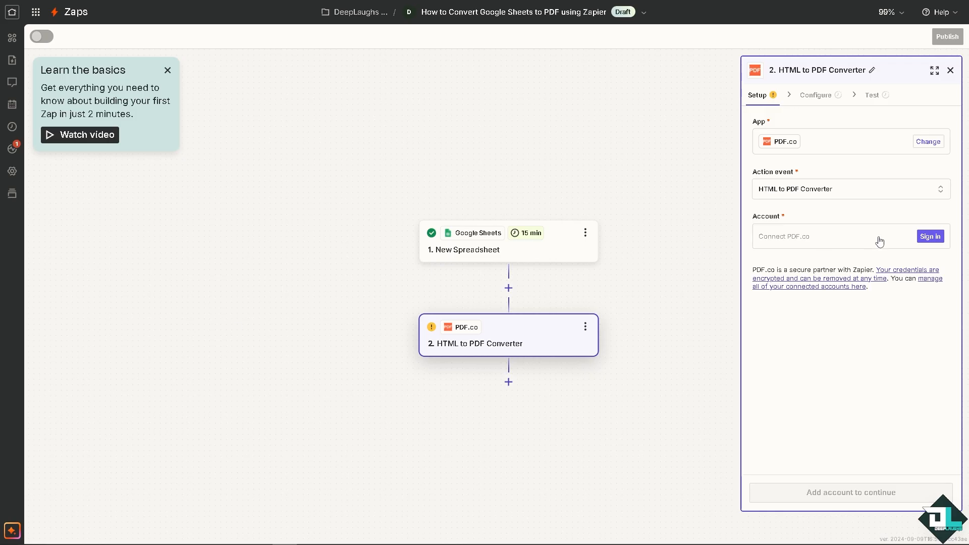
Start connecting a PDF.co account, dismiss the welcome messages on the PDF.co dashboard, and copy the API key there.
click(930, 237)
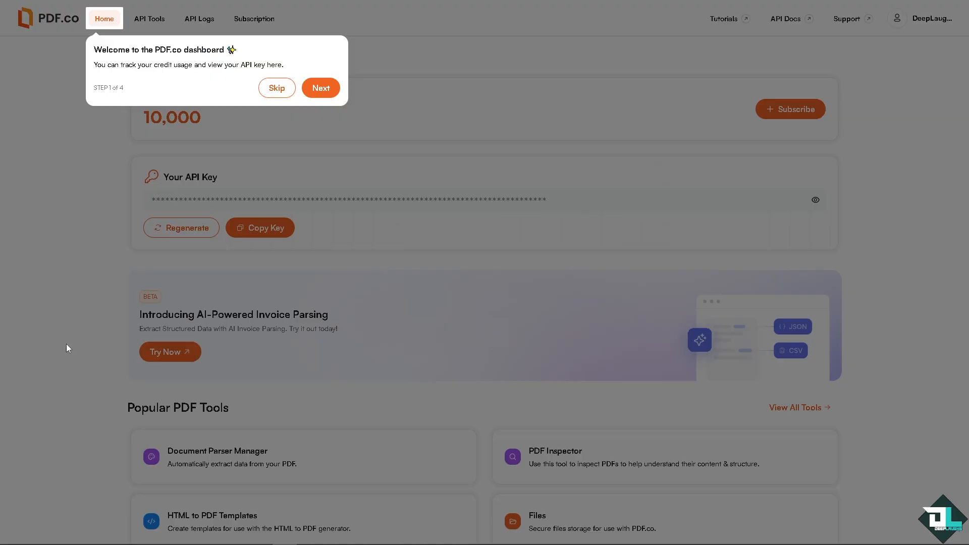
click(277, 88)
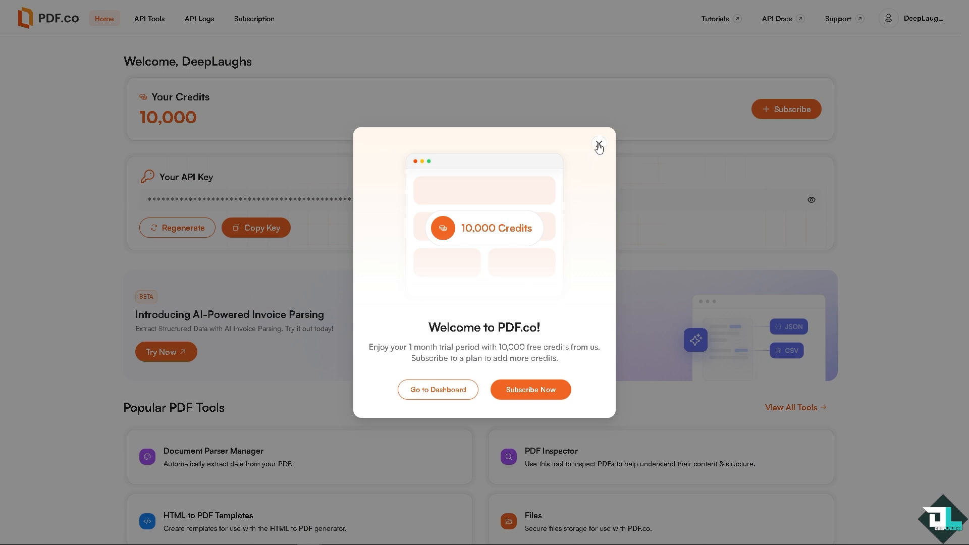
click(599, 145)
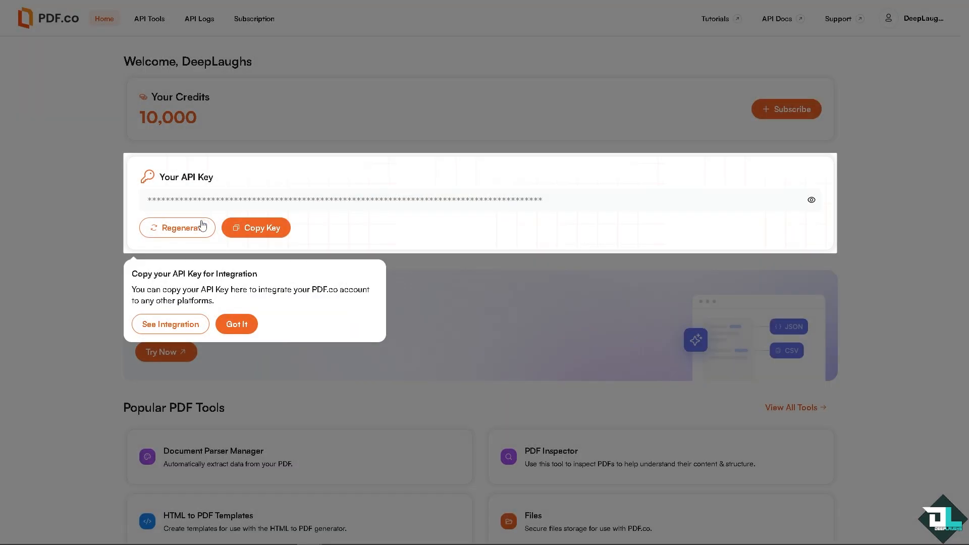
click(255, 230)
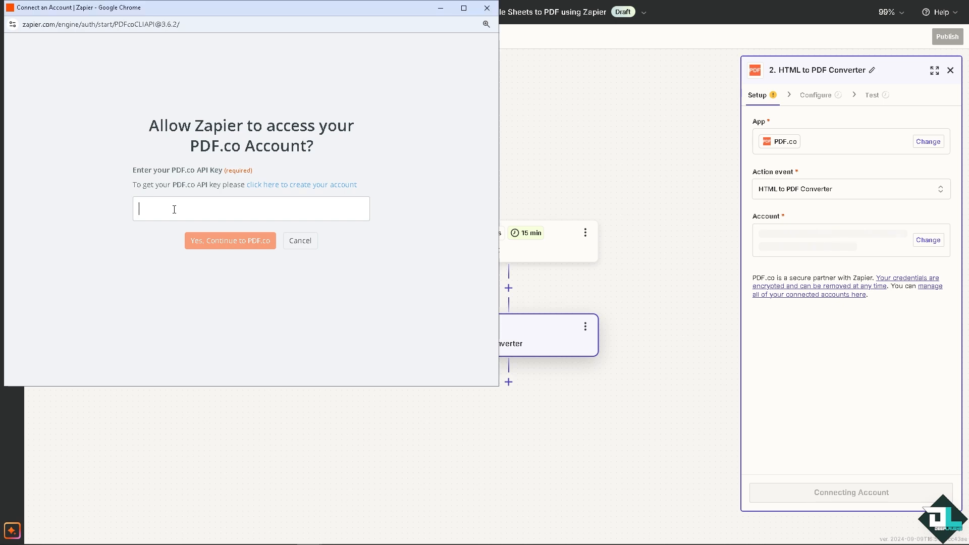
Paste the PDF.co API key in the Zapier connection window, authorize access, and continue to the action's configuration.
key(ctrl+v)
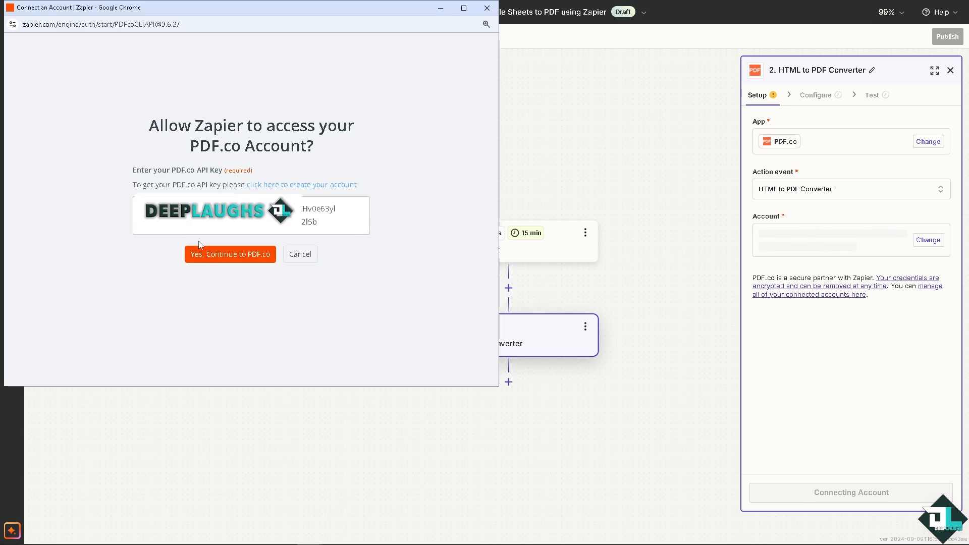
click(227, 258)
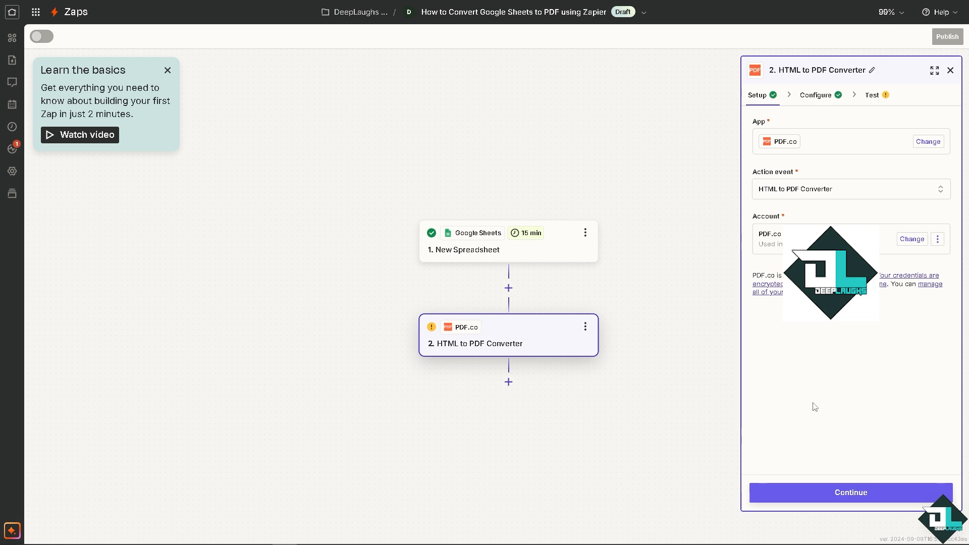
click(839, 496)
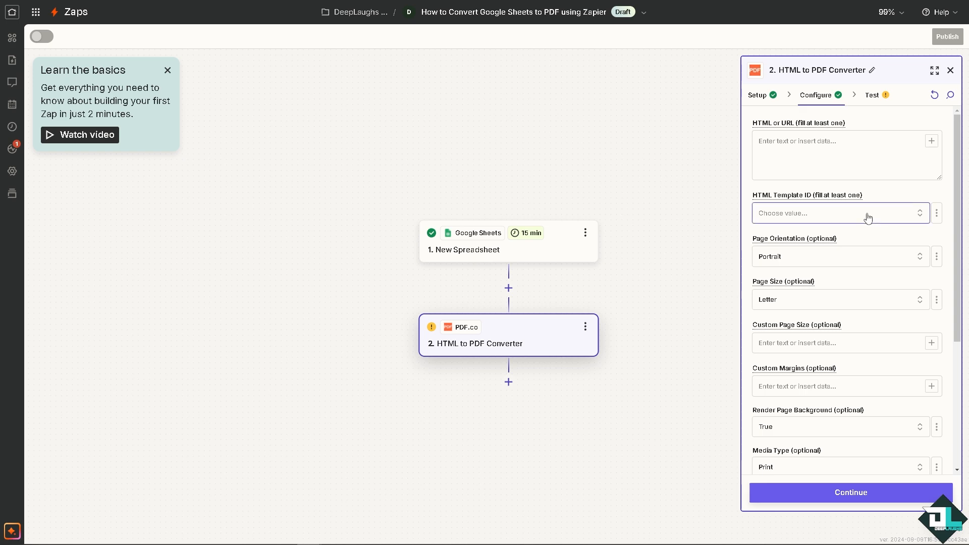
Fill the action's HTML or URL field with "How to Convert Google Sheets to PDF using Zapier".
click(815, 143)
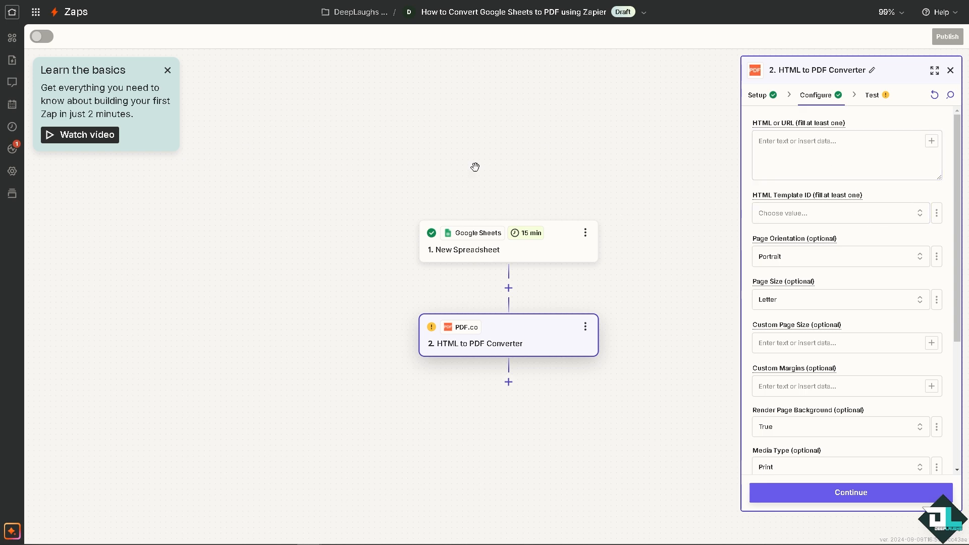
click(800, 152)
key(ctrl+v)
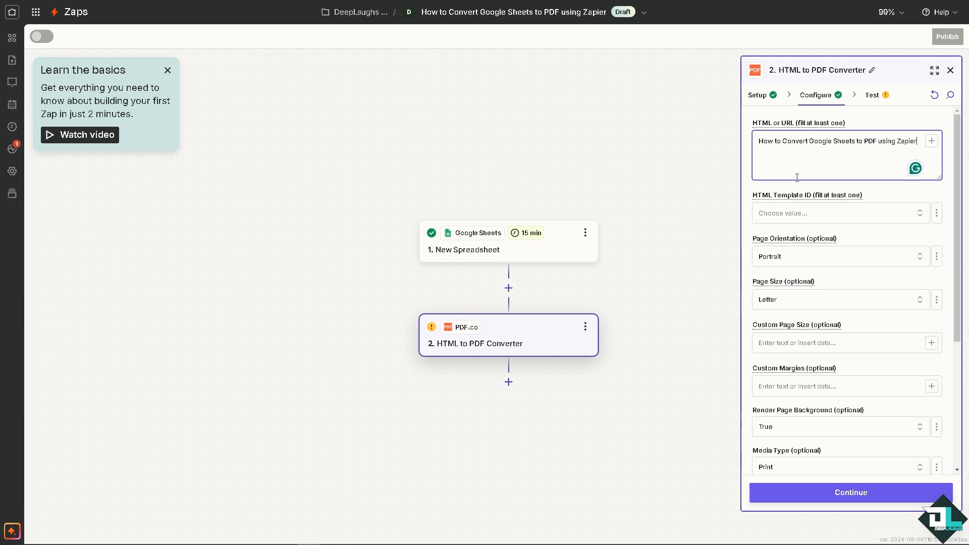
Choose template "Simple Invoice using Mustache template and qr code barcode" and enter "How to Convert Google Sheets to PDF using Zapier" as custom page size.
click(816, 217)
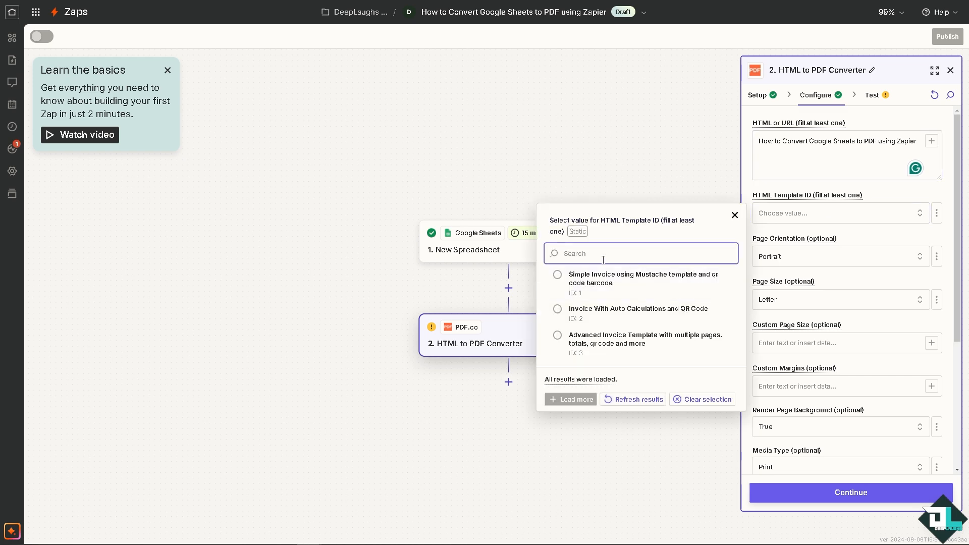
click(558, 277)
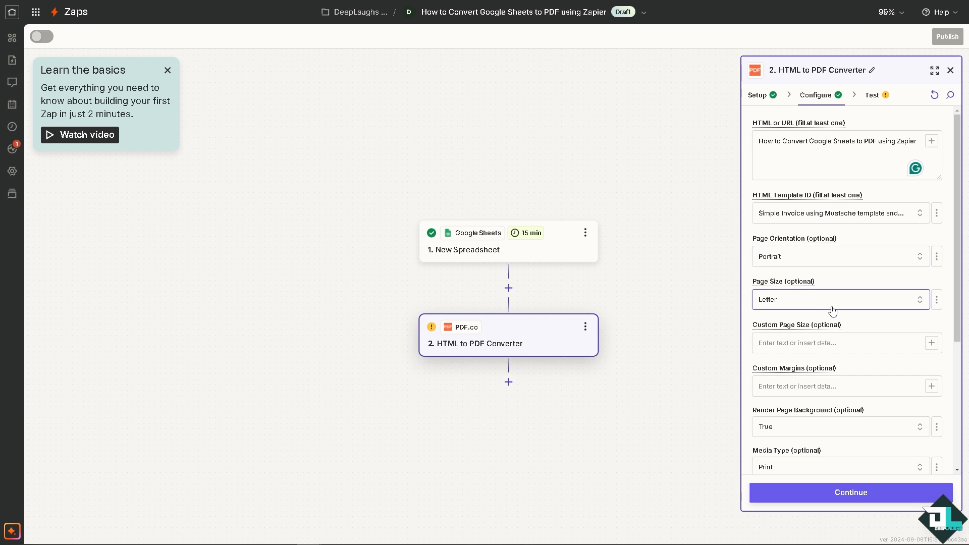
click(820, 343)
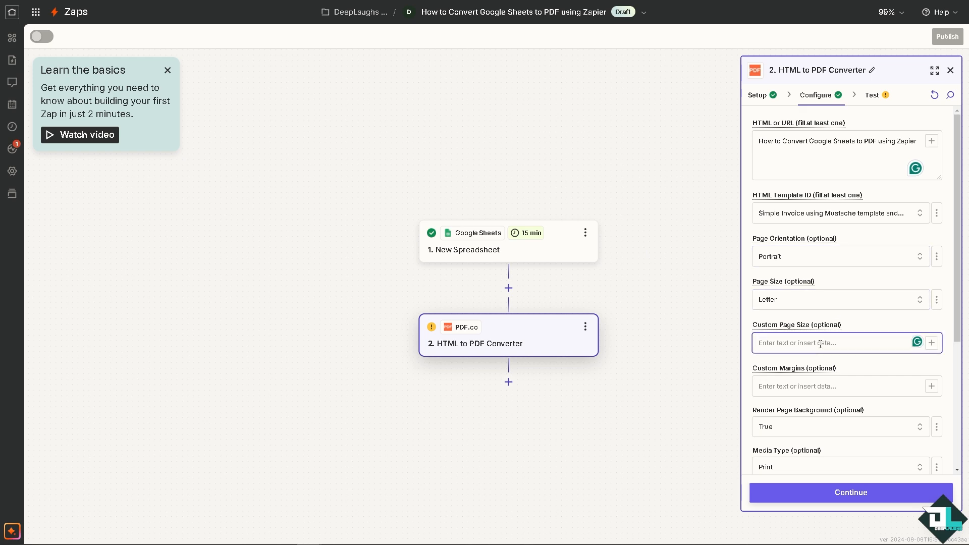
key(ctrl+v)
scroll(797, 383, down, 1)
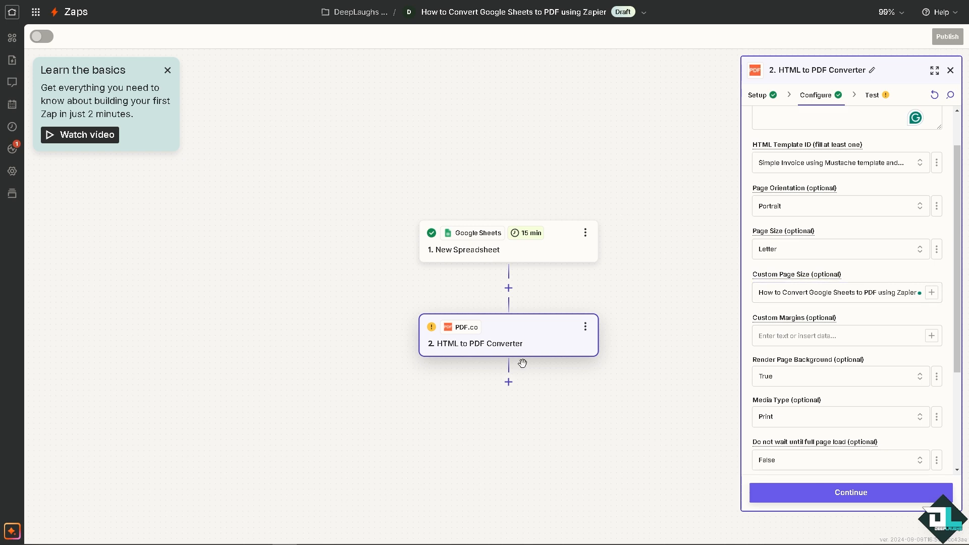
Continue to the HTML to PDF Converter action's test, run it with PDF.co, and review the returned output data.
click(848, 492)
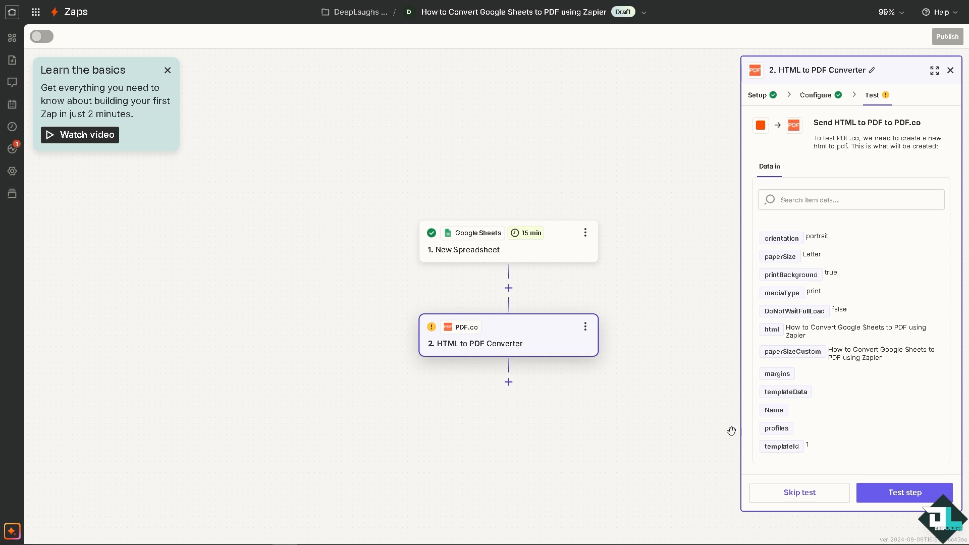
click(891, 492)
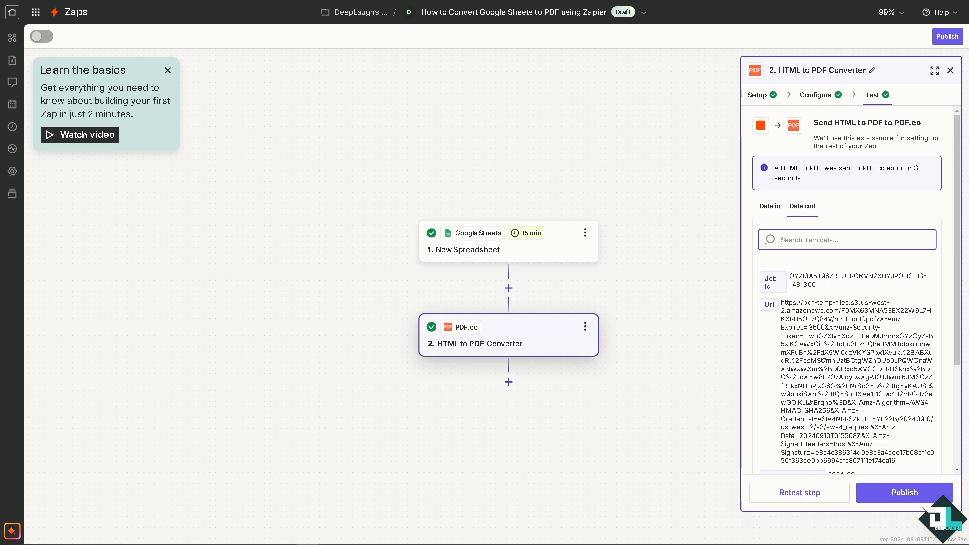
scroll(865, 437, down, 3)
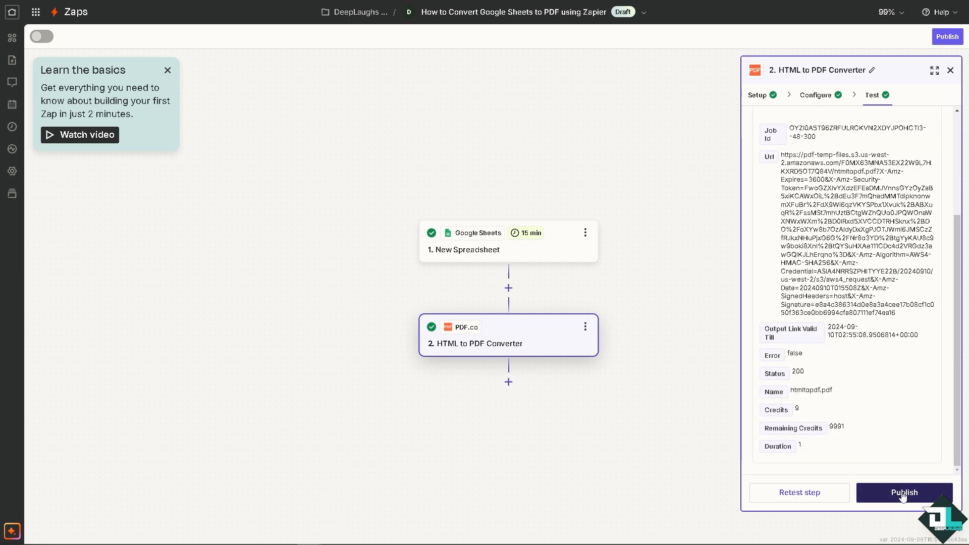